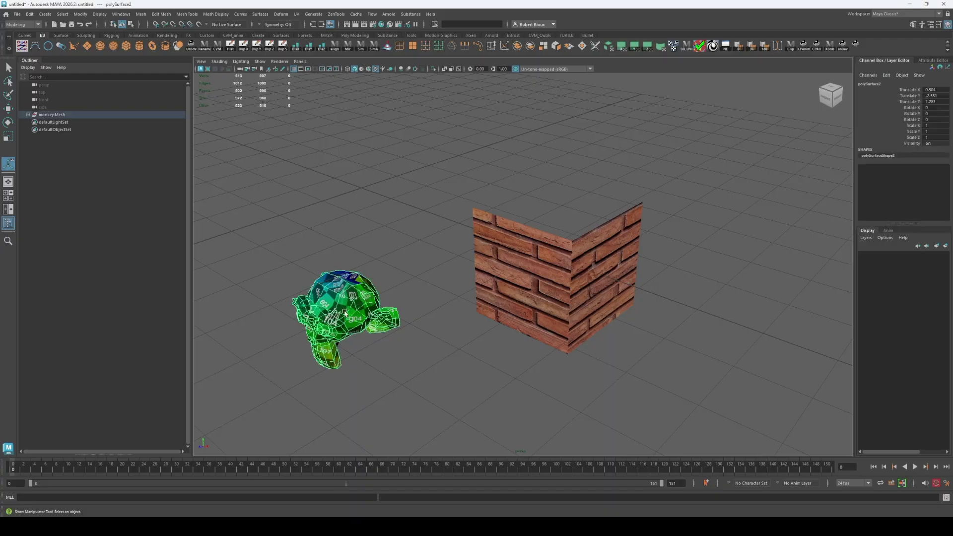
# Step: Apply a cylindrical UV projection to the monkey with a full 360° sweep
pyautogui.click(296, 14)
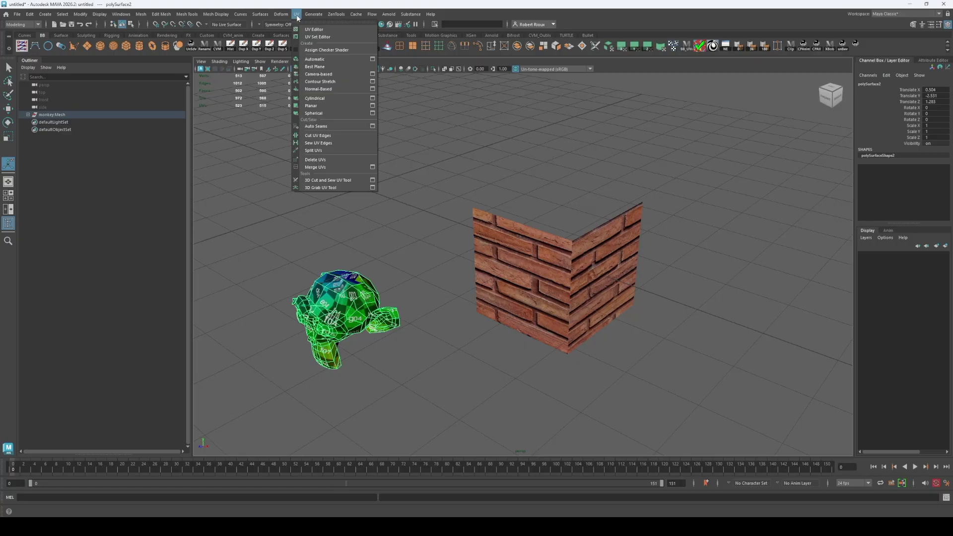
pyautogui.click(317, 98)
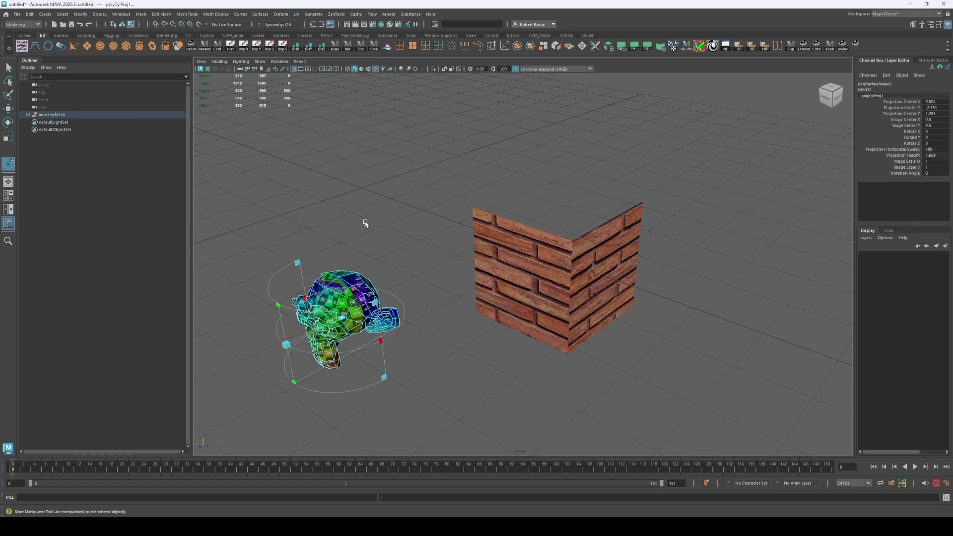
pyautogui.moveTo(381, 353); pyautogui.dragTo(332, 365)
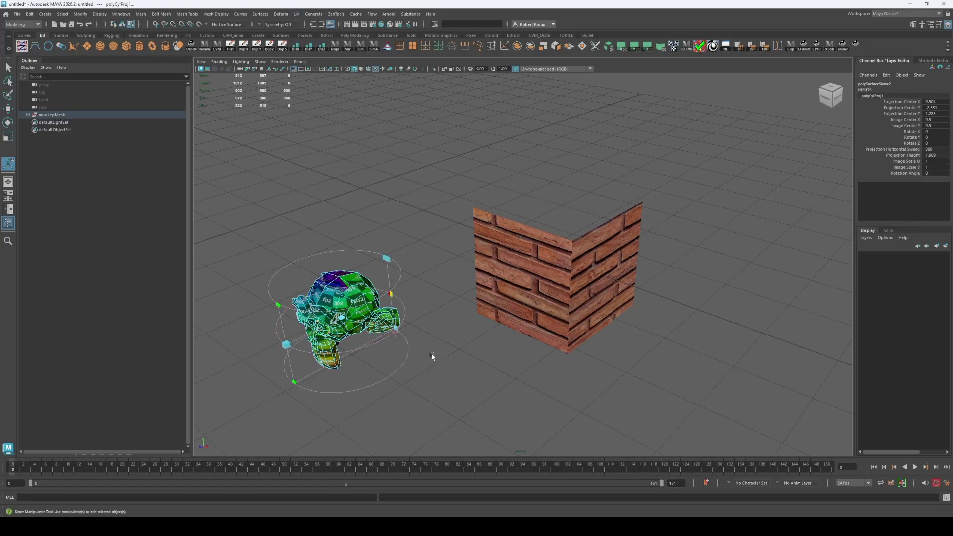
pyautogui.keyDown('alt'); pyautogui.moveTo(432, 357); pyautogui.dragTo(393, 343); pyautogui.keyUp('alt')
# Step: Raise the cylinder projection's height to 4.108, tilt it to turn the texture, and select the wall
pyautogui.click(467, 359)
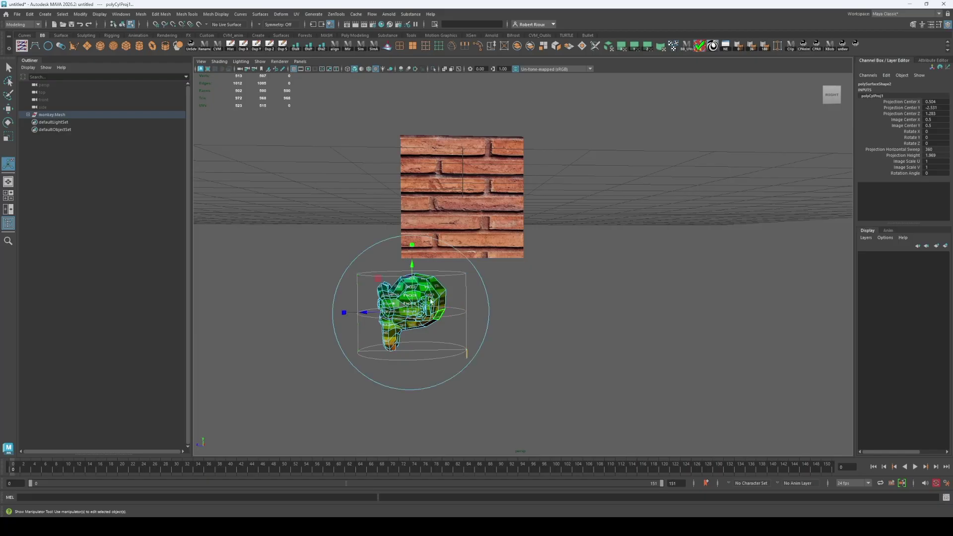
pyautogui.moveTo(412, 246); pyautogui.dragTo(412, 378)
pyautogui.keyDown('alt'); pyautogui.moveTo(412, 379); pyautogui.dragTo(410, 317, button='middle'); pyautogui.keyUp('alt')
pyautogui.moveTo(432, 273); pyautogui.dragTo(586, 265)
pyautogui.press('q')
pyautogui.moveTo(586, 266); pyautogui.dragTo(640, 234, button='right')
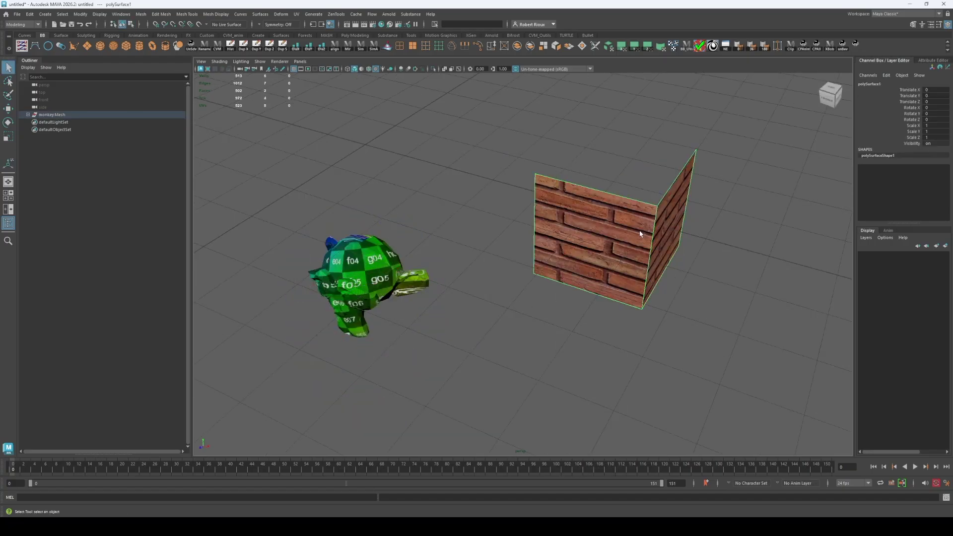
# Step: Apply an automatic UV projection to the L-shaped brick wall
pyautogui.click(610, 47)
pyautogui.keyDown('alt'); pyautogui.moveTo(502, 193); pyautogui.dragTo(472, 242); pyautogui.keyUp('alt')
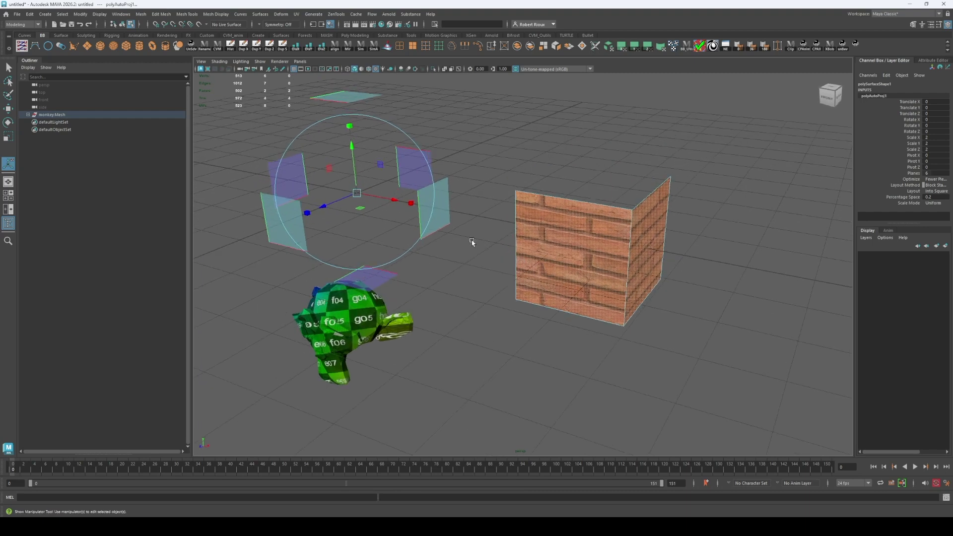
pyautogui.keyDown('alt'); pyautogui.moveTo(472, 242); pyautogui.dragTo(472, 263, button='middle'); pyautogui.keyUp('alt')
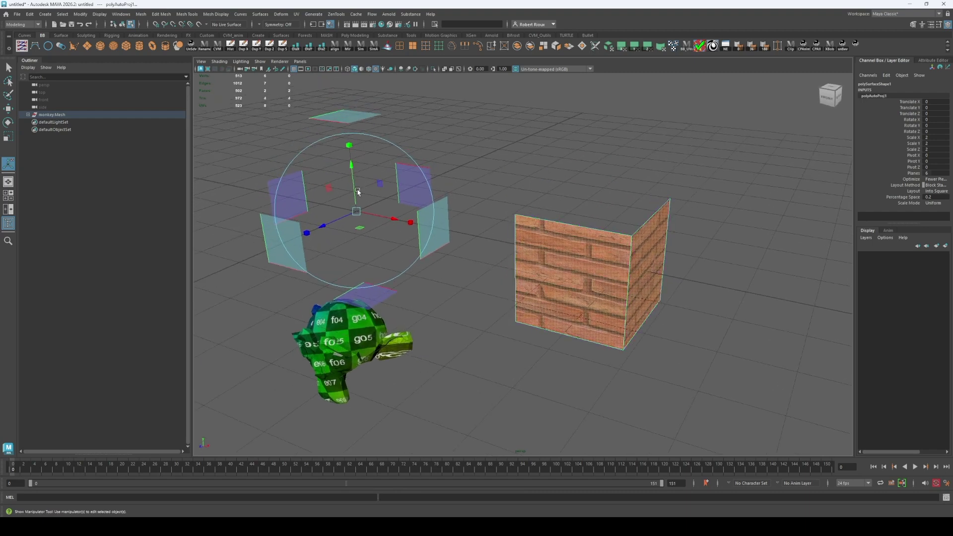
# Step: Raise the projection and narrow it to about 0.704 by 0.806, then return to Object Mode
pyautogui.moveTo(357, 191); pyautogui.dragTo(351, 167)
pyautogui.moveTo(407, 199); pyautogui.dragTo(372, 197)
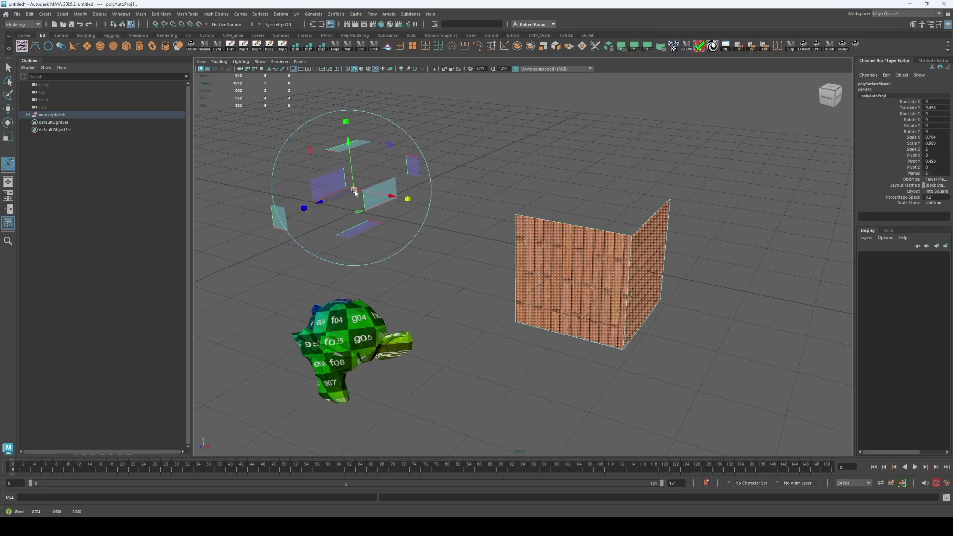
pyautogui.keyDown('alt'); pyautogui.moveTo(436, 234); pyautogui.dragTo(431, 233); pyautogui.keyUp('alt')
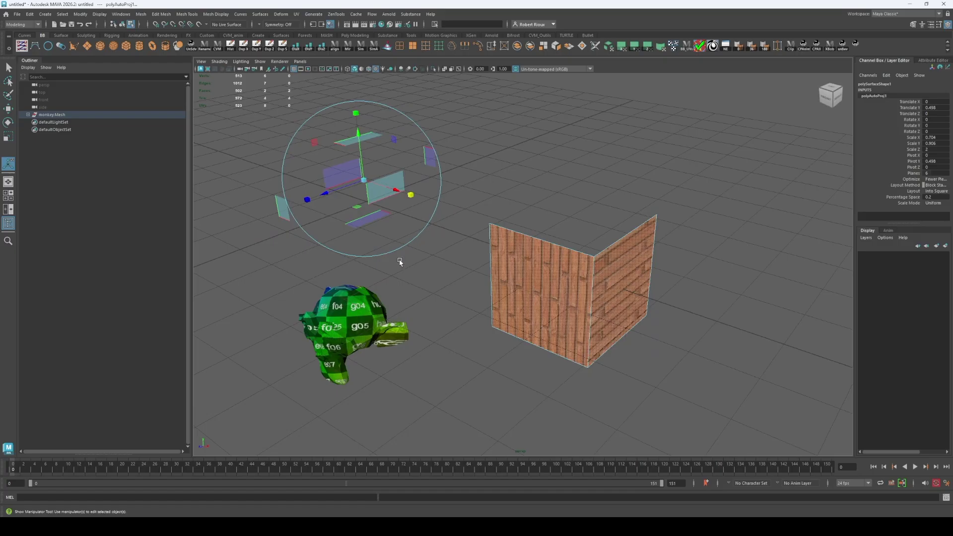
pyautogui.rightClick(537, 267)
pyautogui.click(572, 256)
pyautogui.press('q')
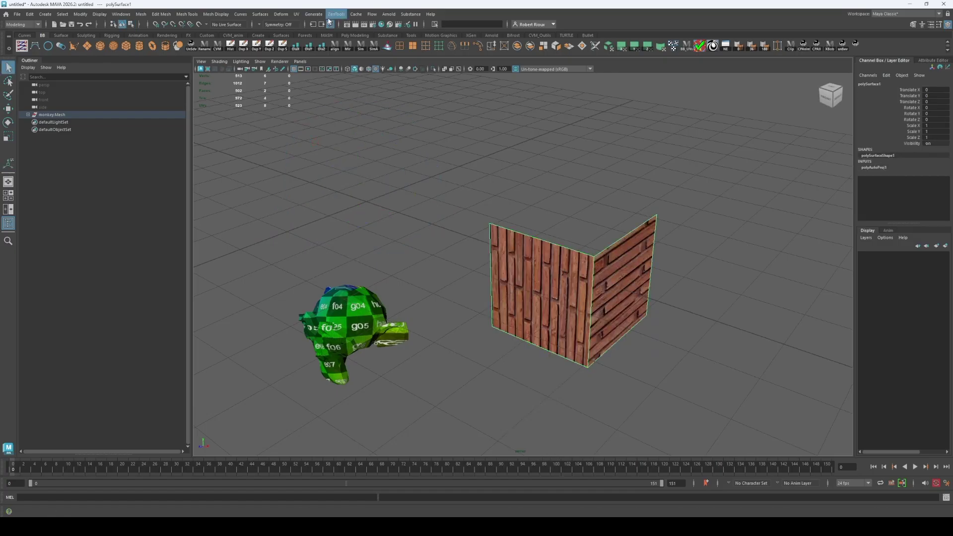
# Step: Apply a planar UV projection to the wall and rotate it on Y to angle the bricks
pyautogui.click(297, 14)
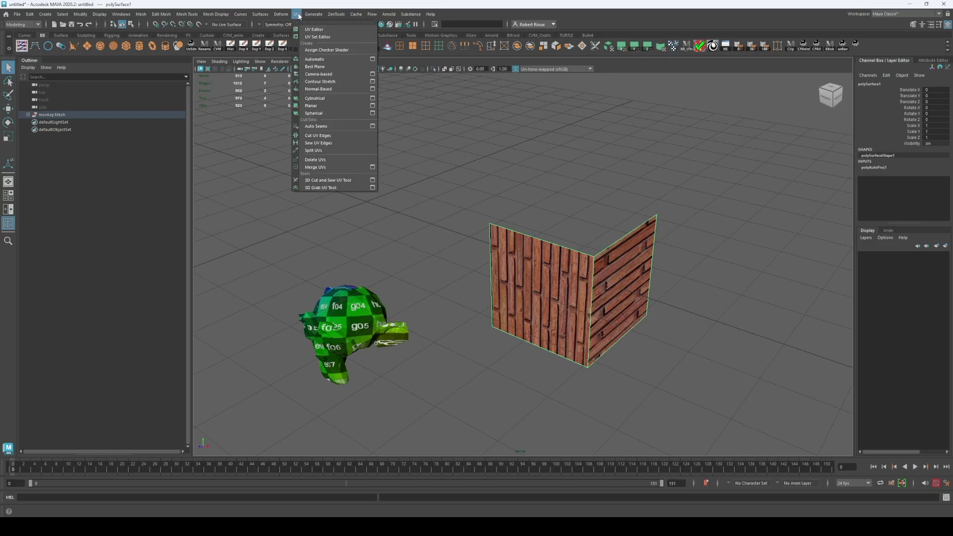
pyautogui.click(310, 106)
pyautogui.keyDown('alt'); pyautogui.moveTo(504, 307); pyautogui.dragTo(670, 330); pyautogui.keyUp('alt')
pyautogui.click(468, 332)
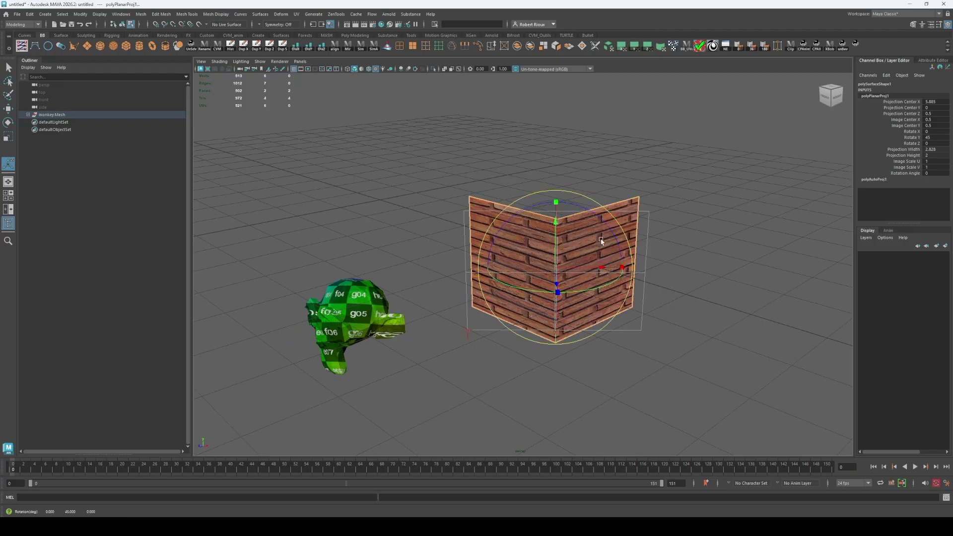
pyautogui.moveTo(557, 291); pyautogui.dragTo(588, 296)
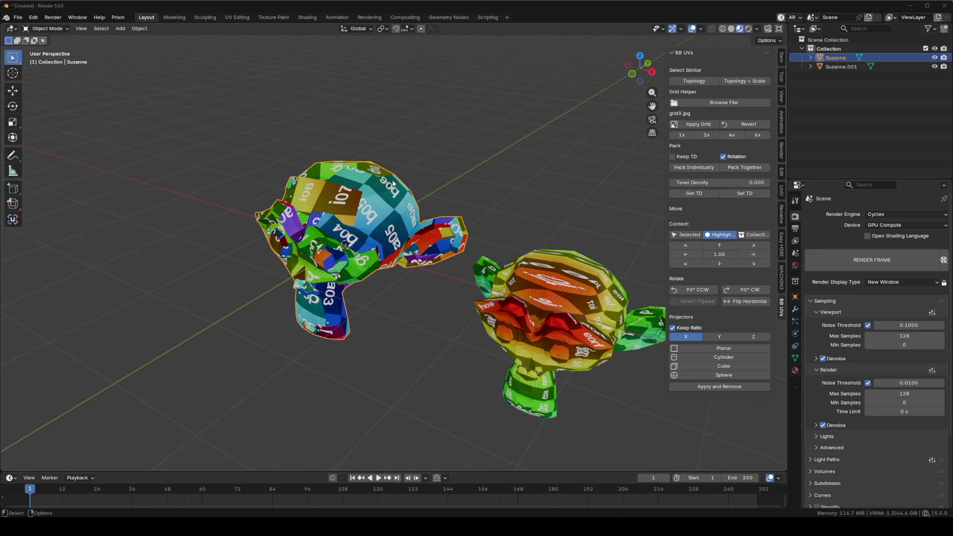
# Step: Select all of Suzanne's mesh in Edit Mode and apply a Cylinder Projection
pyautogui.hotkey('ctrl', 'Tab')
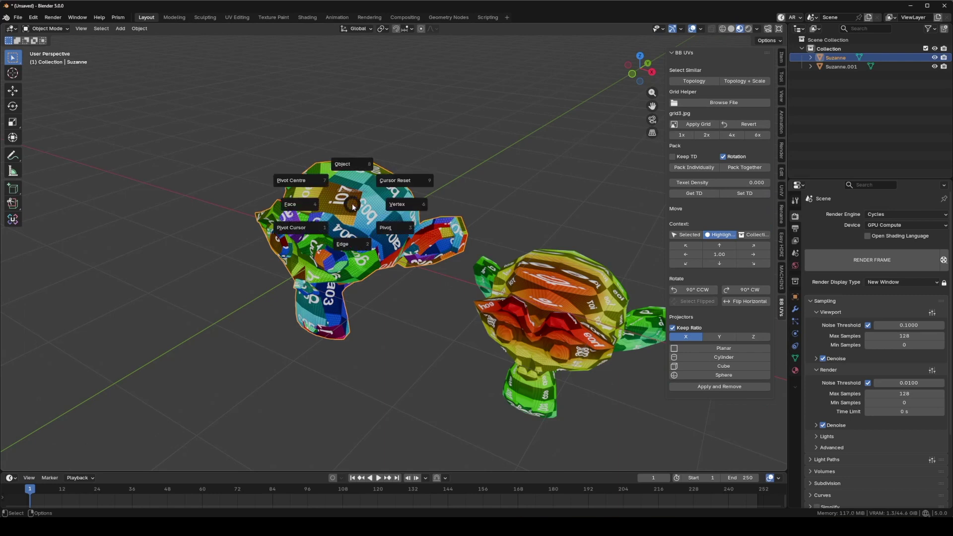
pyautogui.click(299, 202)
pyautogui.press('a')
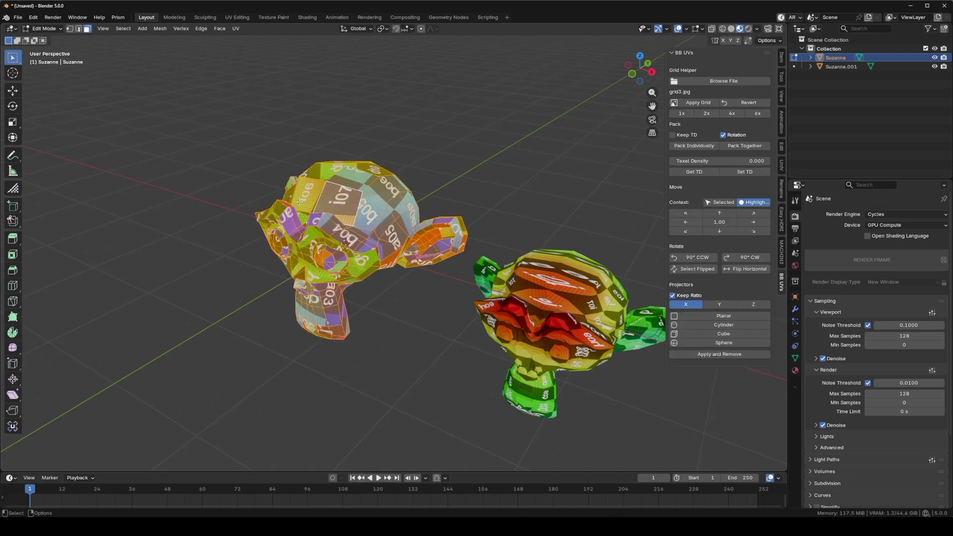
pyautogui.click(236, 28)
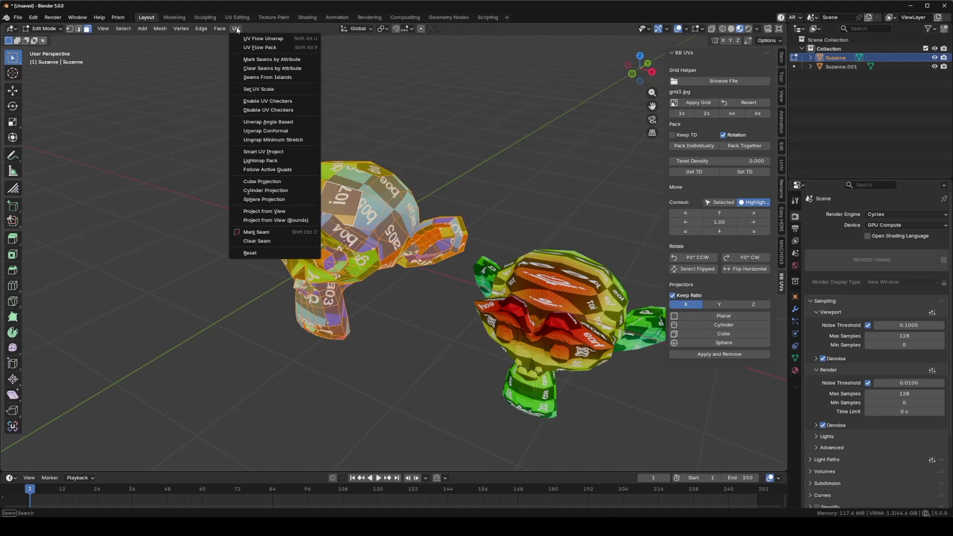
pyautogui.click(246, 192)
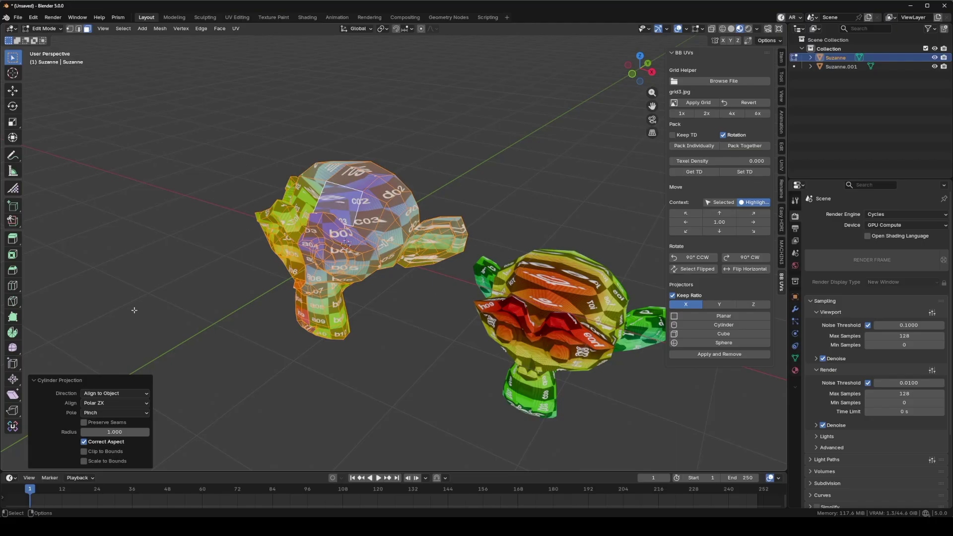
# Step: Set the cylinder projection to View on Poles with Polar ZY alignment, then return to Object Mode
pyautogui.click(109, 392)
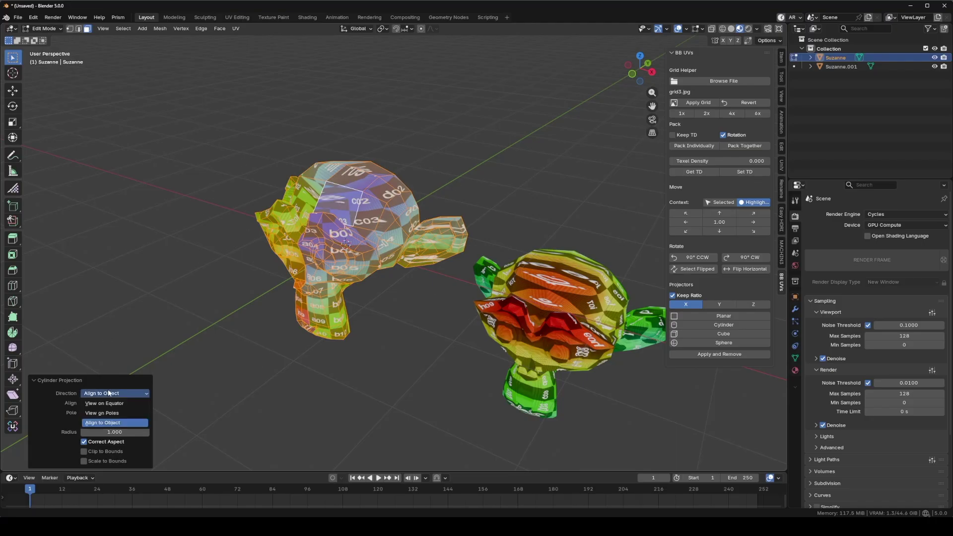
pyautogui.click(108, 407)
pyautogui.click(107, 394)
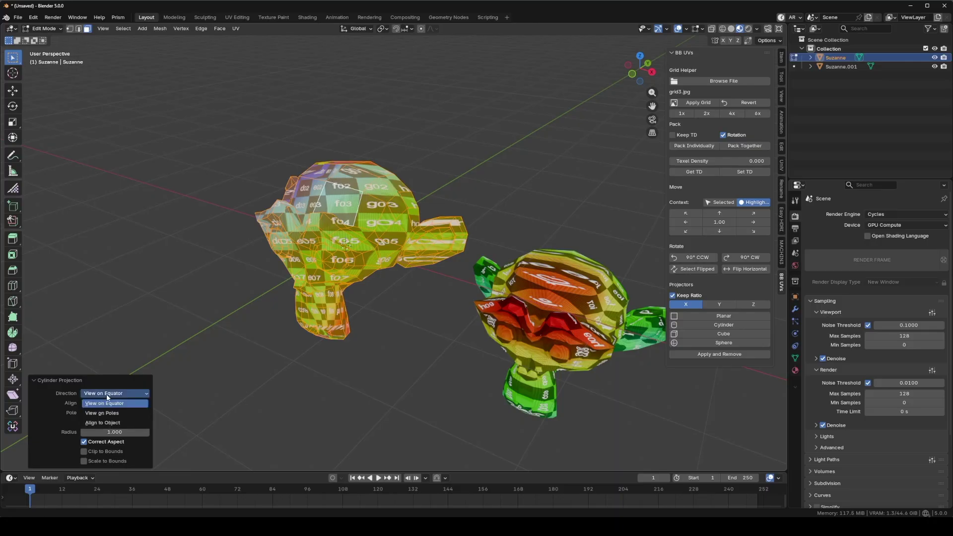
pyautogui.click(108, 413)
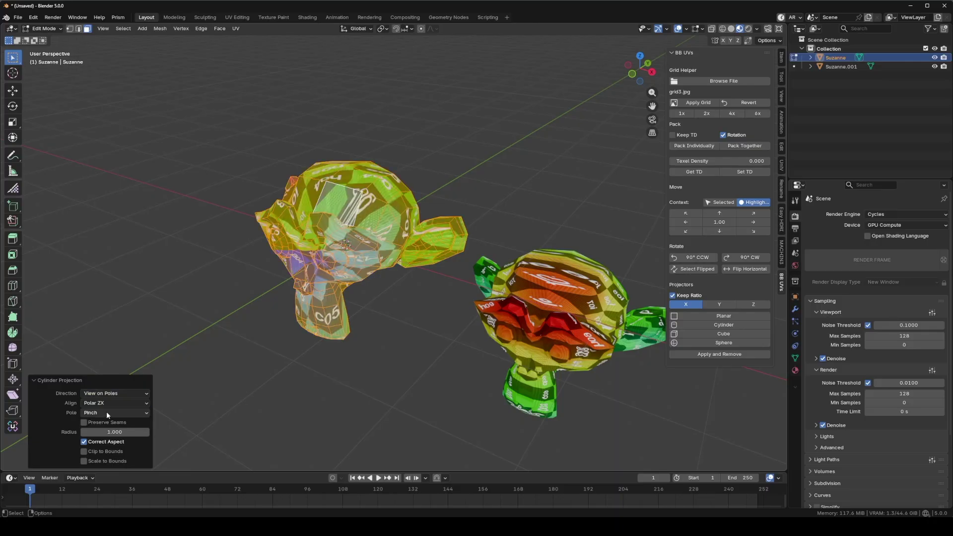
pyautogui.click(107, 402)
pyautogui.click(104, 423)
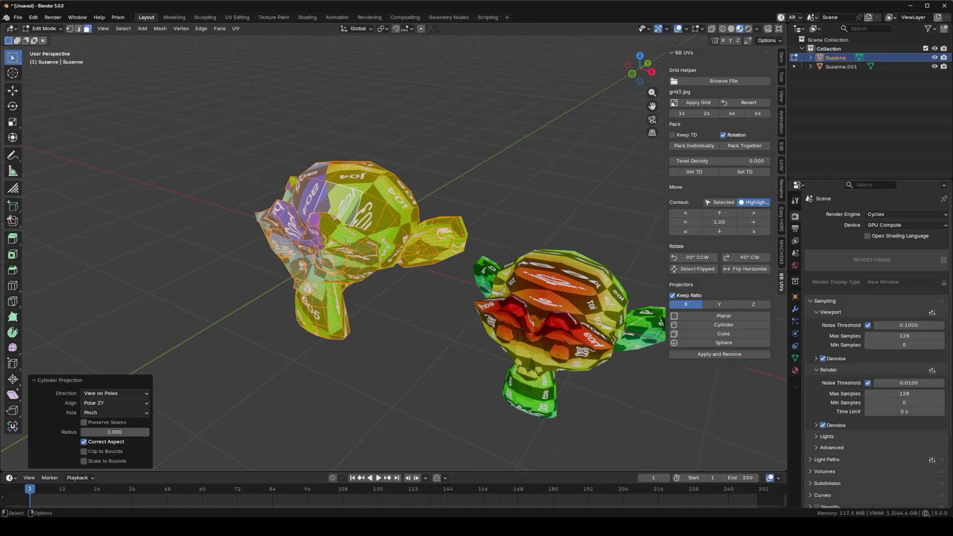
pyautogui.press('Tab')
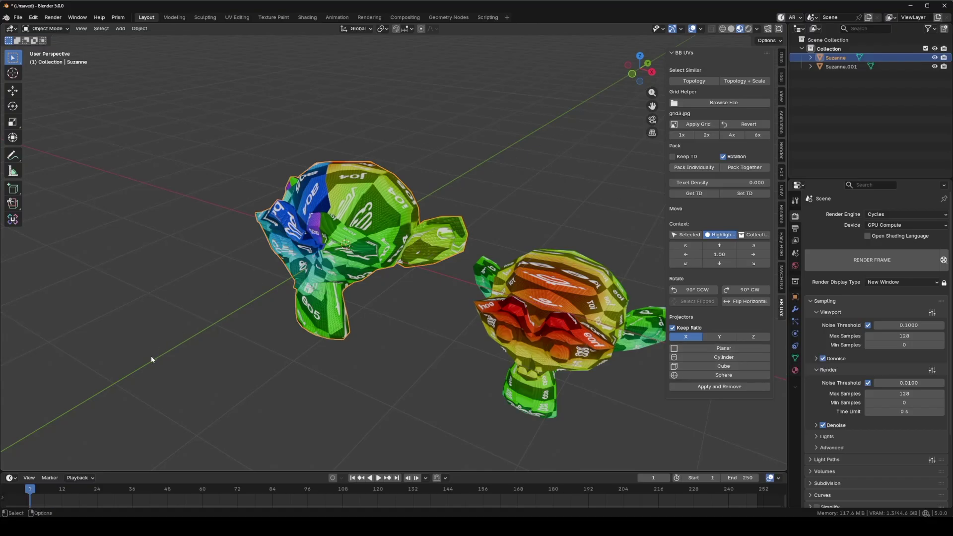
# Step: Add a Y-axis planar projector and move it in front of the left Suzanne
pyautogui.click(721, 336)
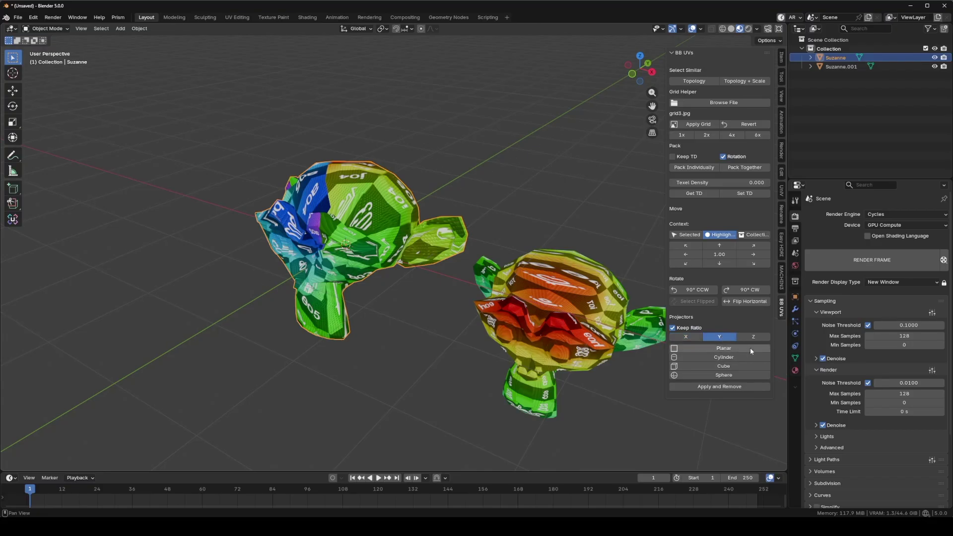
pyautogui.click(721, 349)
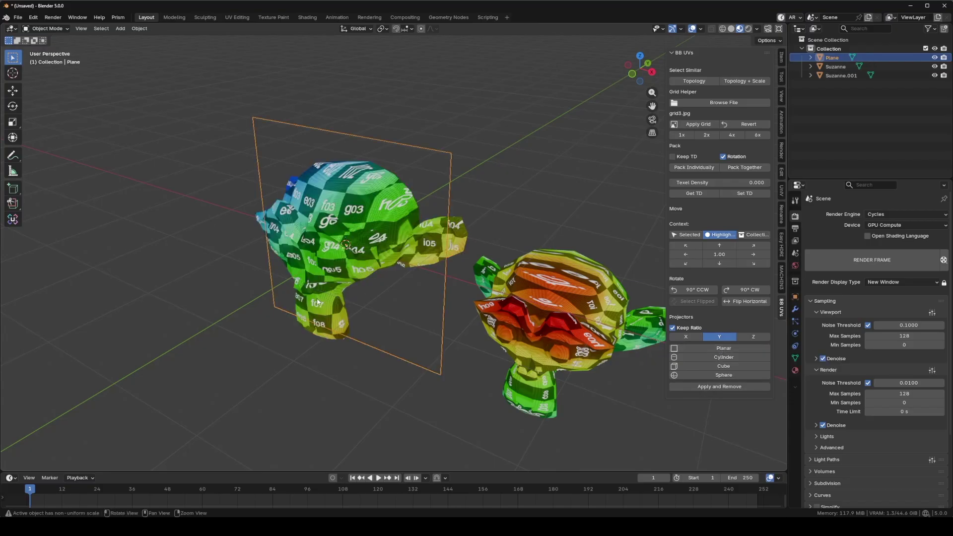
pyautogui.moveTo(319, 300); pyautogui.dragTo(339, 268, button='middle')
pyautogui.press('g')
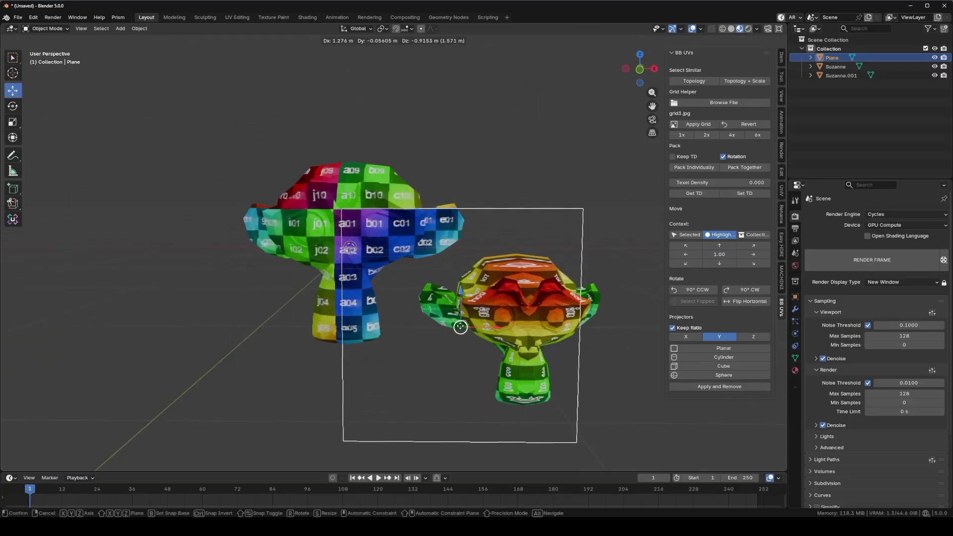
pyautogui.click(350, 248)
pyautogui.moveTo(489, 207); pyautogui.dragTo(455, 330, button='middle')
pyautogui.moveTo(443, 335); pyautogui.dragTo(349, 221)
# Step: Tilt the projector plane and stretch it to 1.505 on Z
pyautogui.hotkey('shift', 'space')
pyautogui.press('r')
pyautogui.hotkey('shift', 'space')
pyautogui.press('g')
pyautogui.hotkey('shift', 'space')
pyautogui.press('s')
pyautogui.moveTo(348, 222); pyautogui.dragTo(411, 186, button='middle')
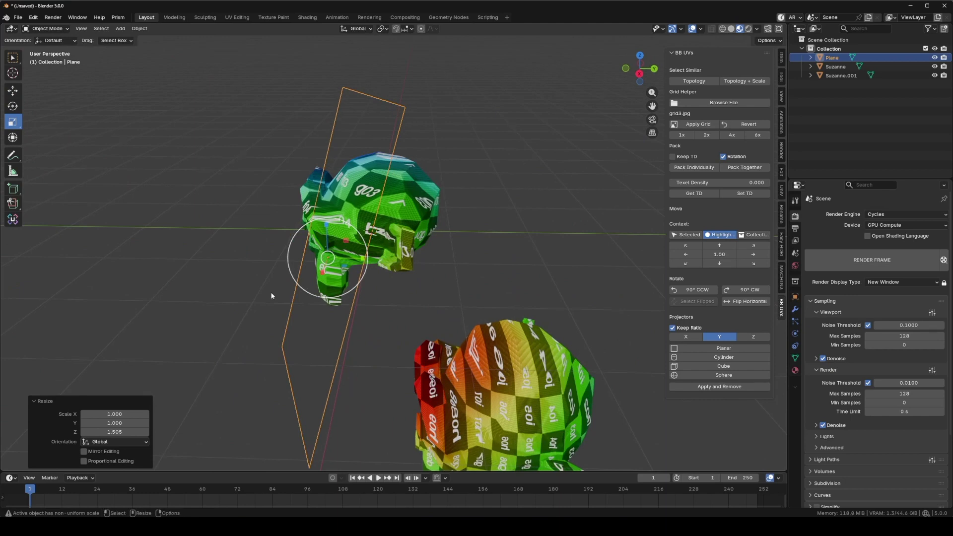
pyautogui.moveTo(488, 271); pyautogui.dragTo(505, 260, button='middle')
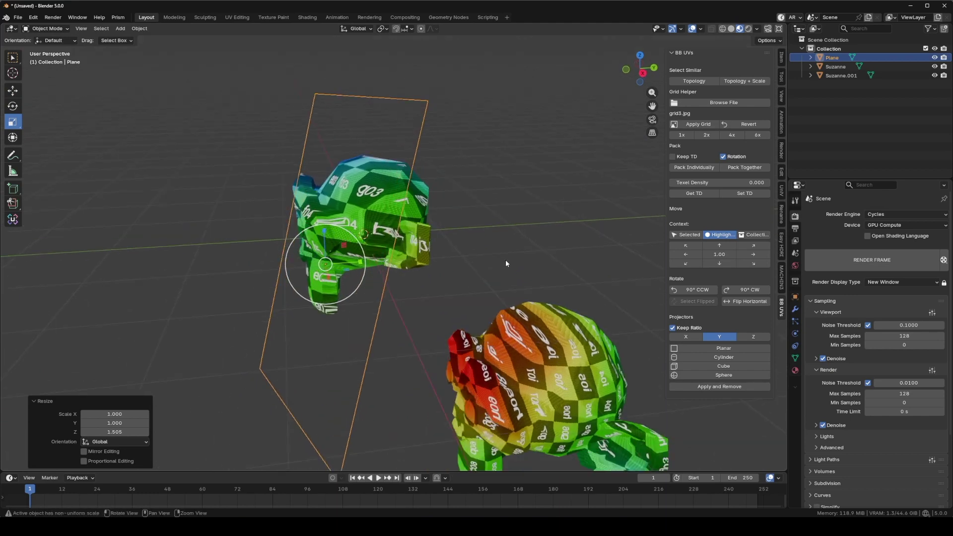
# Step: Bake the planar mapping, add an upright Z-axis cylinder projector, and bake that in too
pyautogui.click(710, 387)
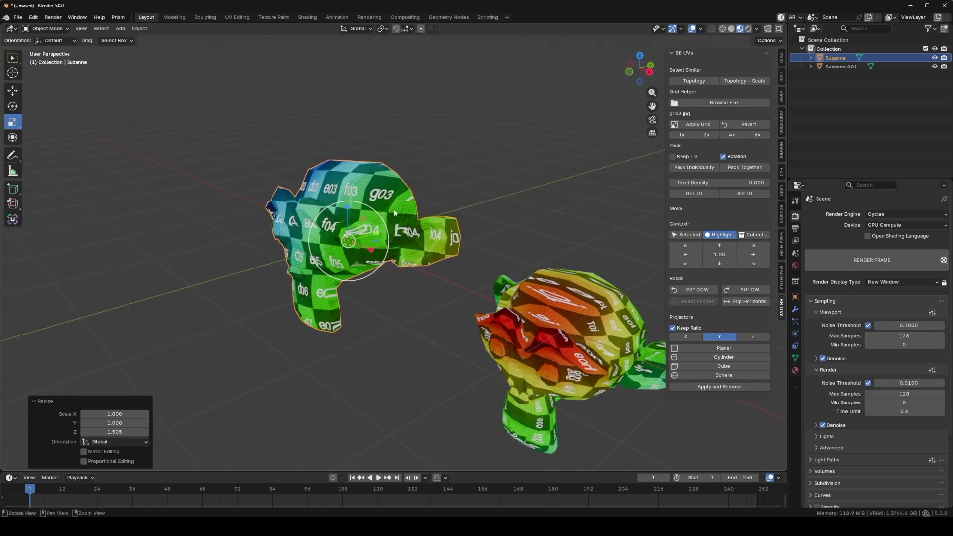
pyautogui.click(701, 356)
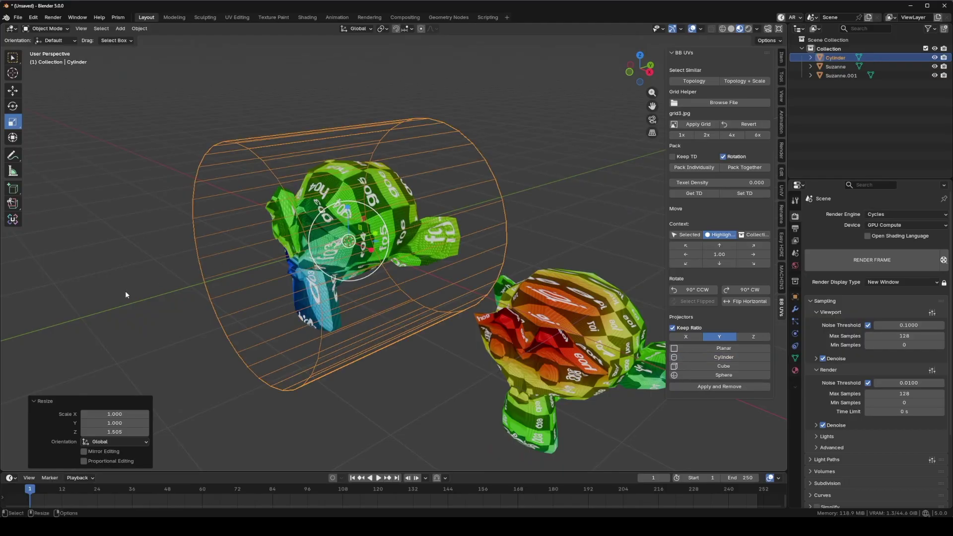
pyautogui.click(689, 336)
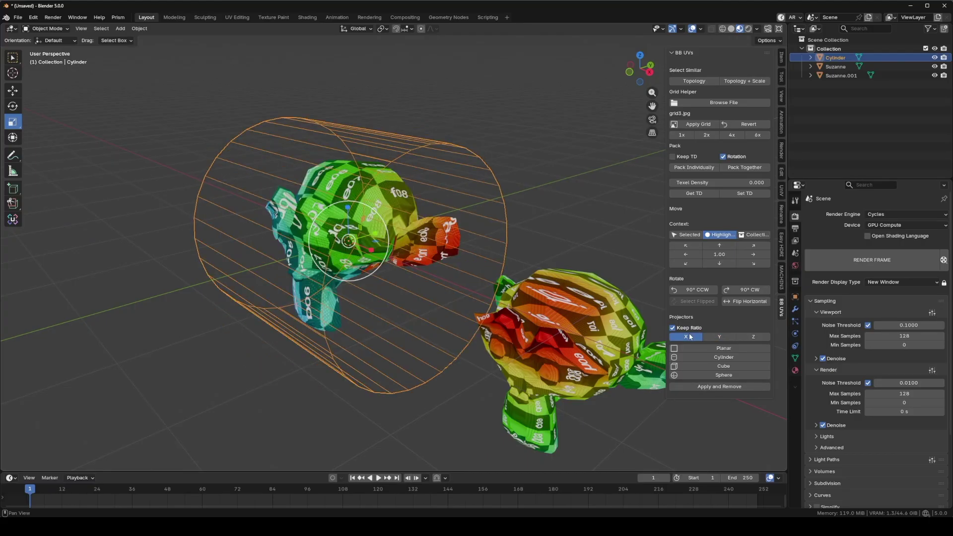
pyautogui.click(747, 338)
pyautogui.moveTo(357, 223); pyautogui.dragTo(392, 229, button='middle')
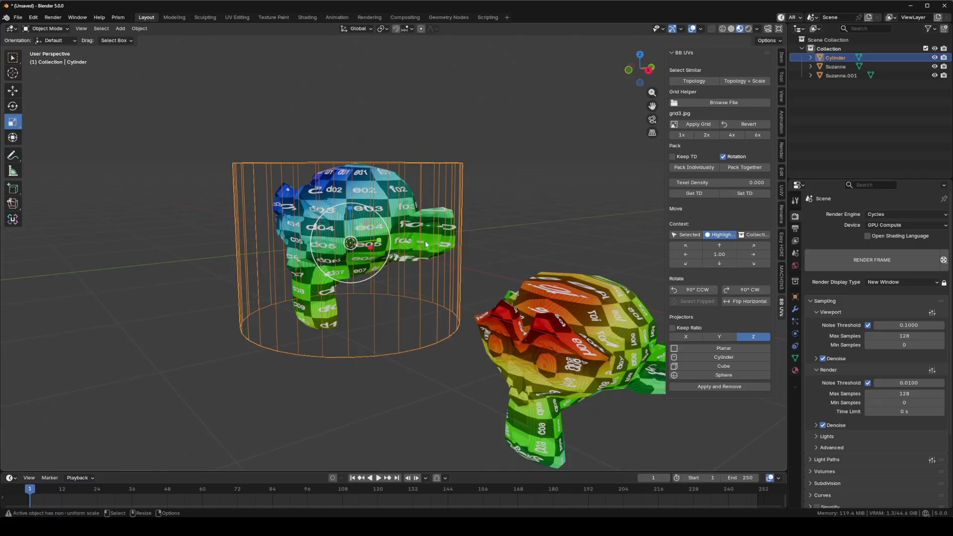
pyautogui.click(725, 387)
pyautogui.moveTo(465, 225); pyautogui.dragTo(491, 276, button='middle')
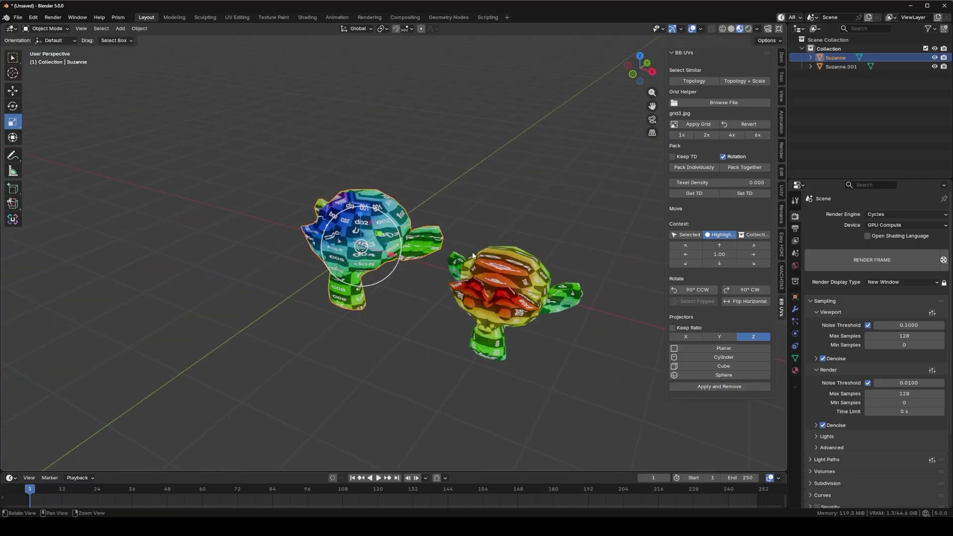
# Step: Add Suzanne.001 to the selection and project both monkeys with one Cube projector
pyautogui.keyDown('shift'); pyautogui.click(490, 276); pyautogui.keyUp('shift')
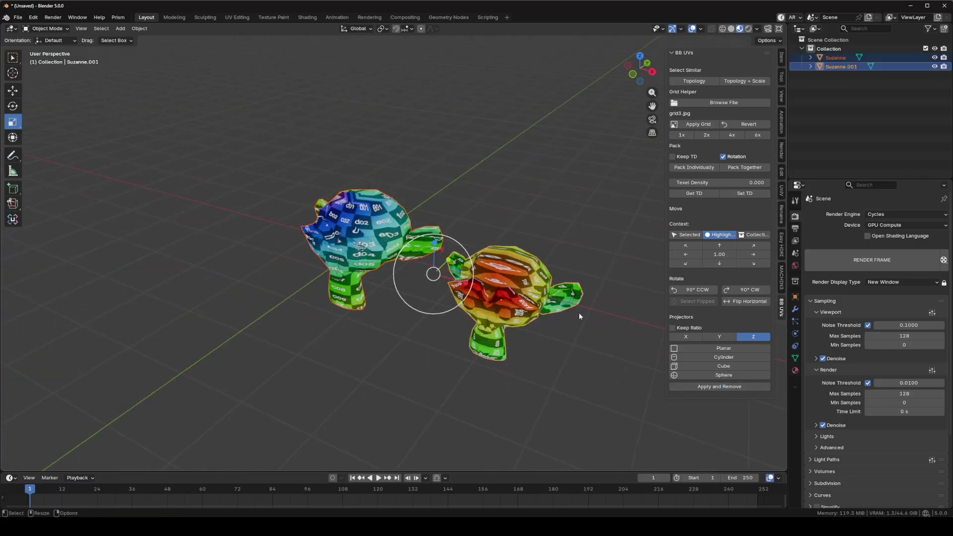
pyautogui.click(724, 367)
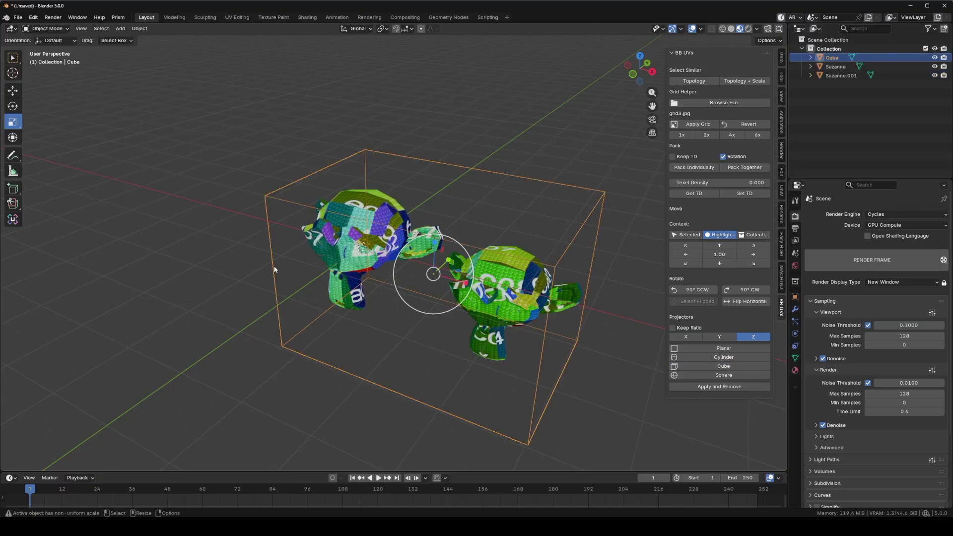
pyautogui.moveTo(476, 234); pyautogui.dragTo(464, 203, button='middle')
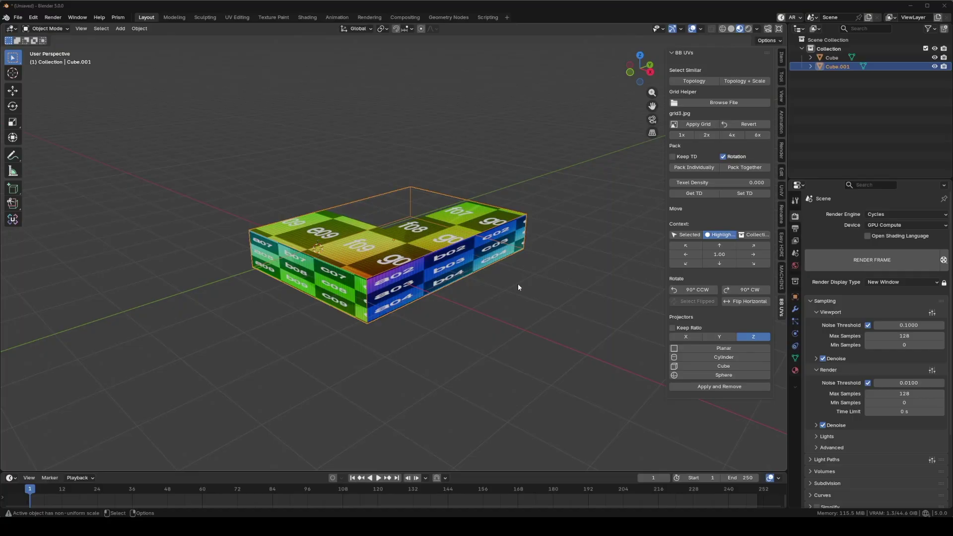
# Step: Enable Keep Ratio and rescale the cube projector's X width to about 1.033
pyautogui.click(673, 328)
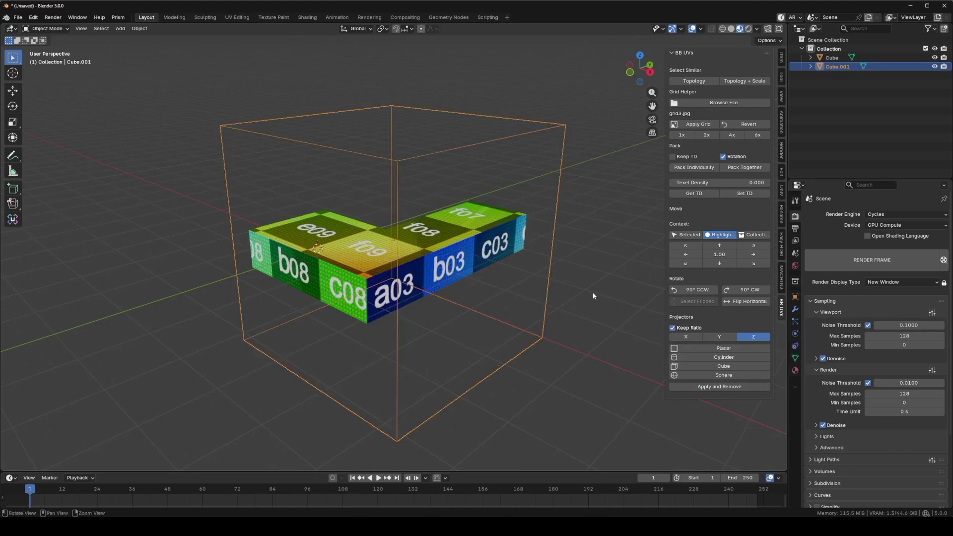
pyautogui.moveTo(594, 292); pyautogui.dragTo(295, 255, button='middle')
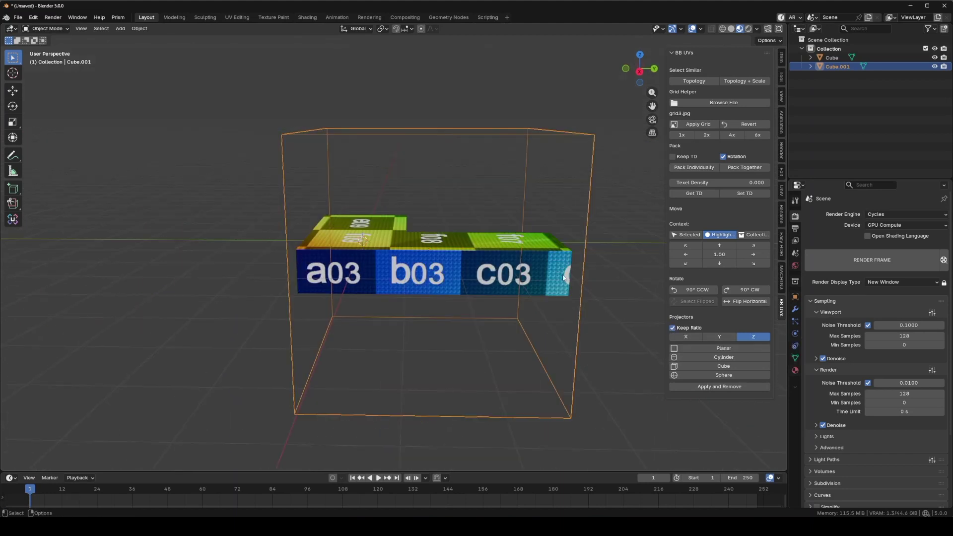
pyautogui.moveTo(450, 260); pyautogui.dragTo(522, 270, button='middle')
pyautogui.hotkey('shift', 'space')
pyautogui.press('s')
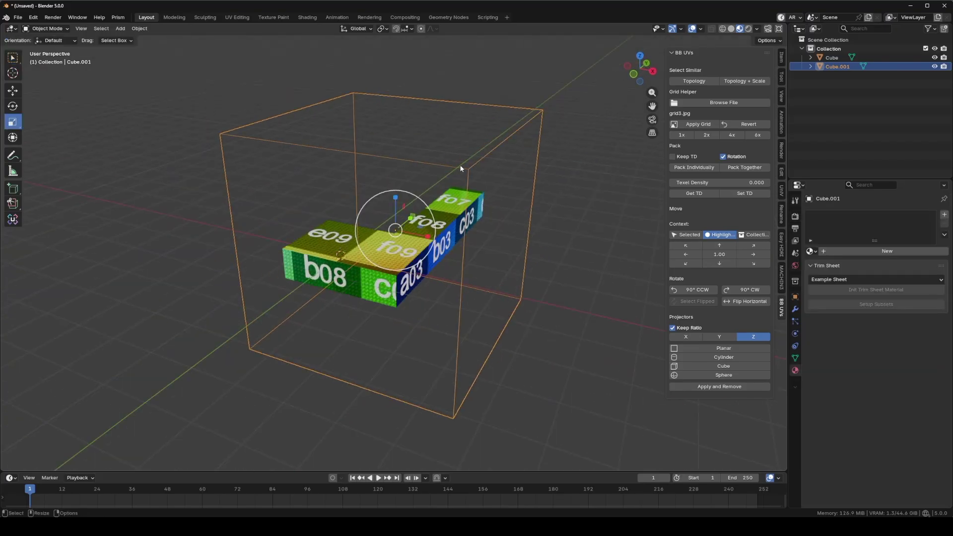
pyautogui.moveTo(422, 238)
pyautogui.mouseDown()
pyautogui.moveTo(406, 232)
pyautogui.moveTo(422, 238)
pyautogui.mouseUp()
pyautogui.moveTo(410, 243); pyautogui.dragTo(550, 113, button='middle')
# Step: Drag a top corner of the projector cube outward in Edit Mode, then undo the move
pyautogui.hotkey('ctrl', 'Tab')
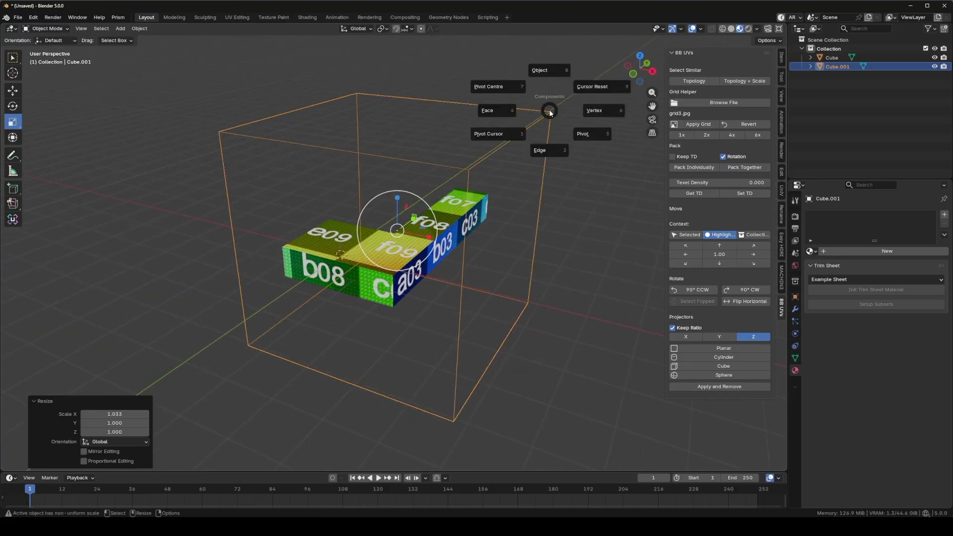
pyautogui.click(552, 100)
pyautogui.click(561, 128)
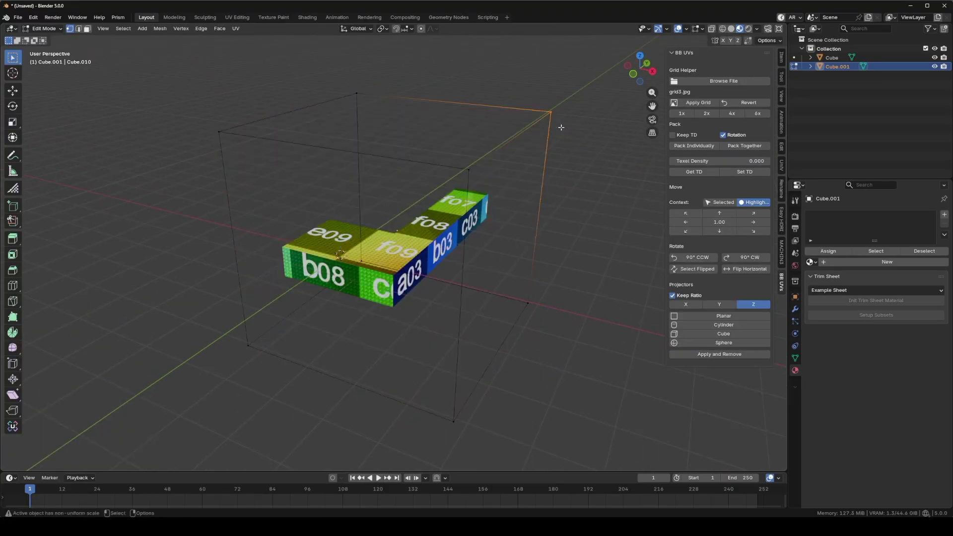
pyautogui.hotkey('shift', 'space')
pyautogui.press('g')
pyautogui.moveTo(551, 110); pyautogui.dragTo(587, 101)
pyautogui.hotkey('ctrl', 'z')
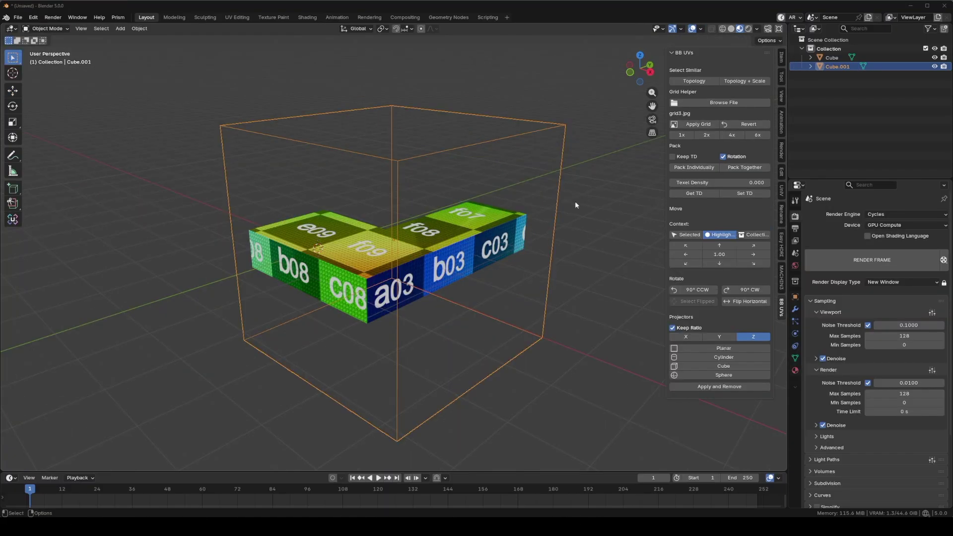
# Step: Set the projector axis to Z and add a Cylinder projector around Suzanne's faces
pyautogui.click(682, 336)
pyautogui.click(754, 337)
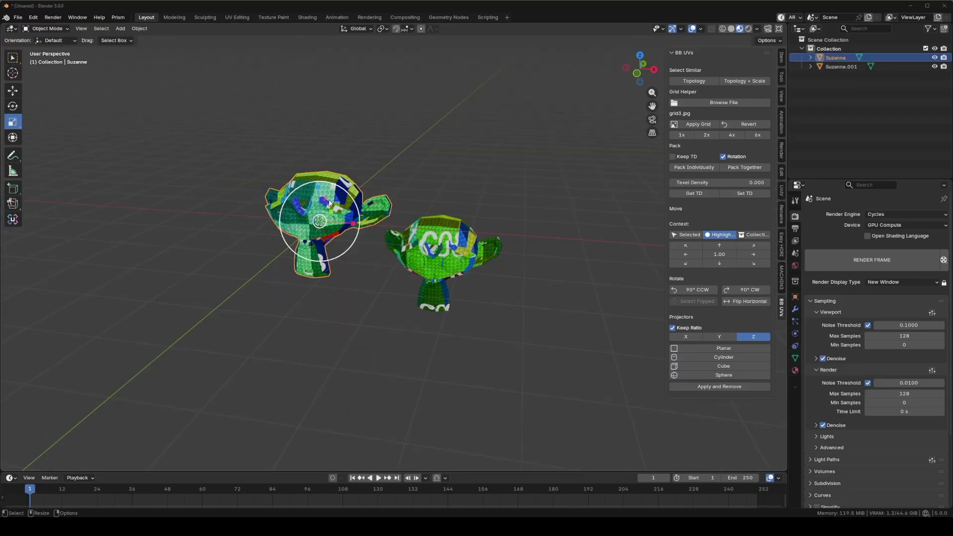
pyautogui.hotkey('shift', 's')
pyautogui.click(248, 172)
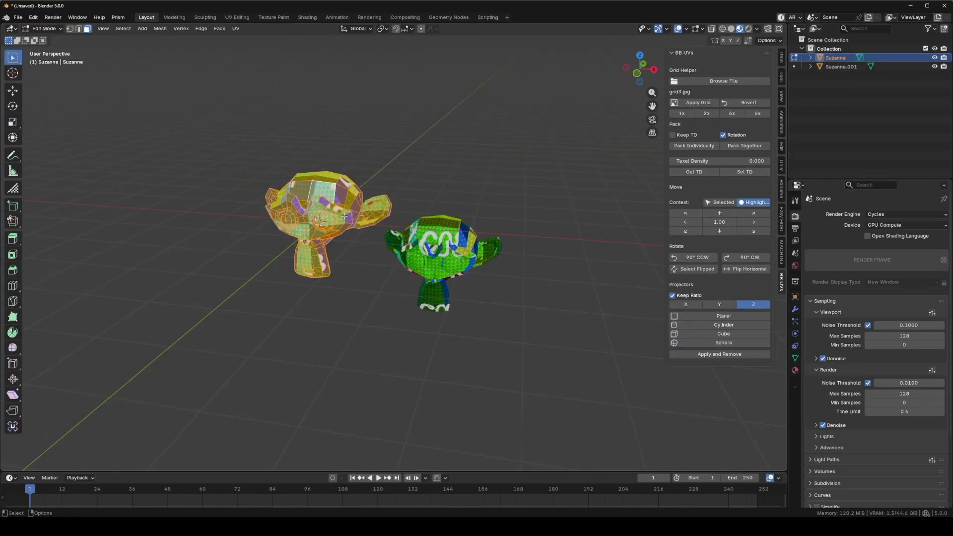
pyautogui.click(717, 323)
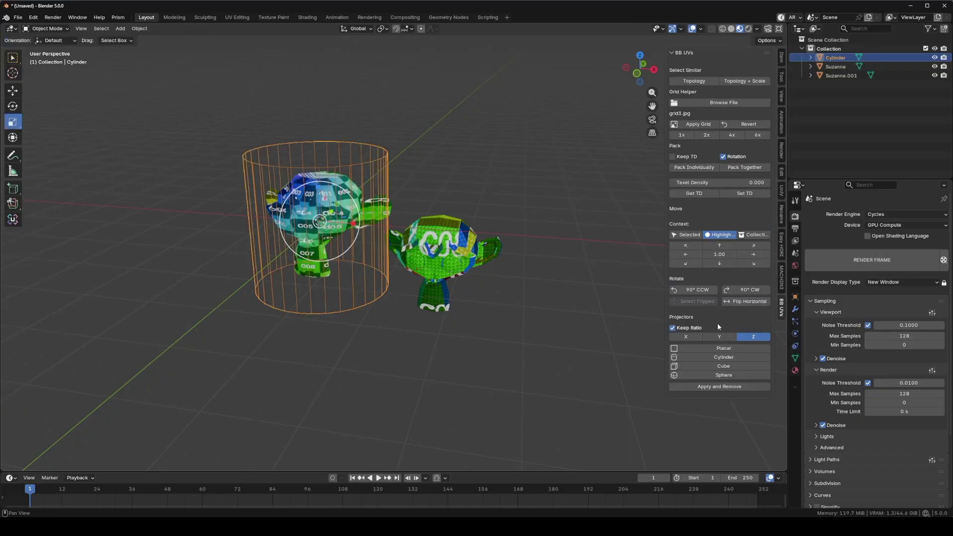